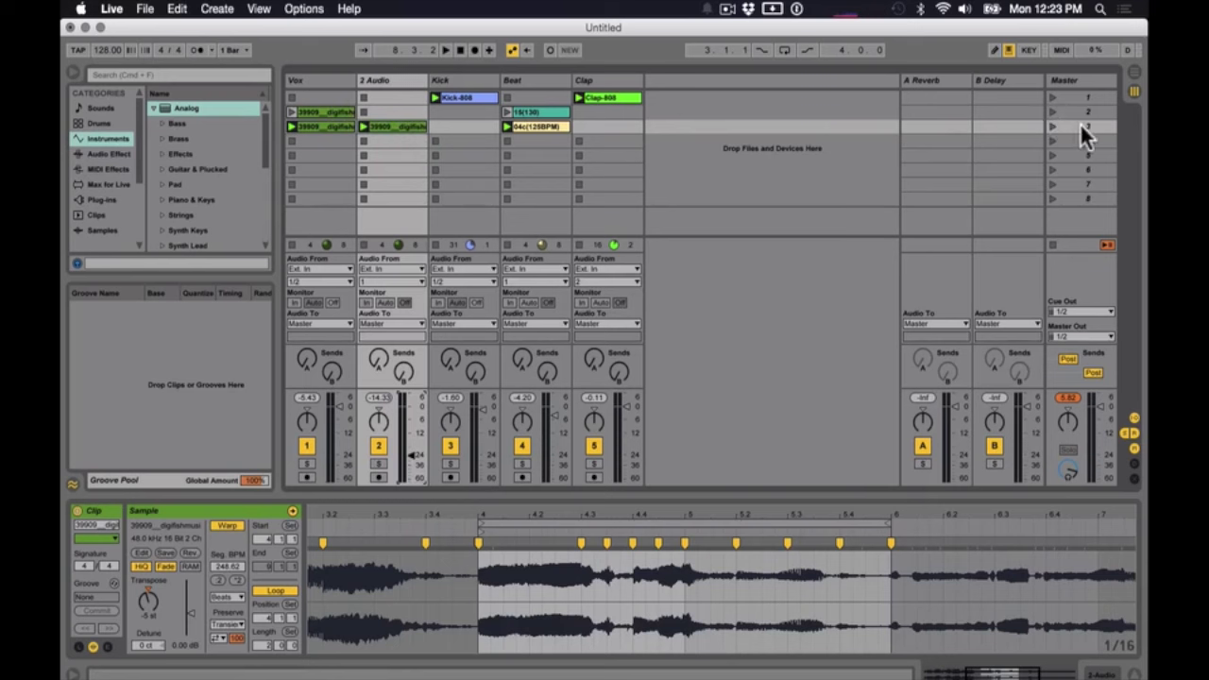
Name the first three scenes Intro, Vox1 and Vox2.
click(1083, 125)
click(1076, 112)
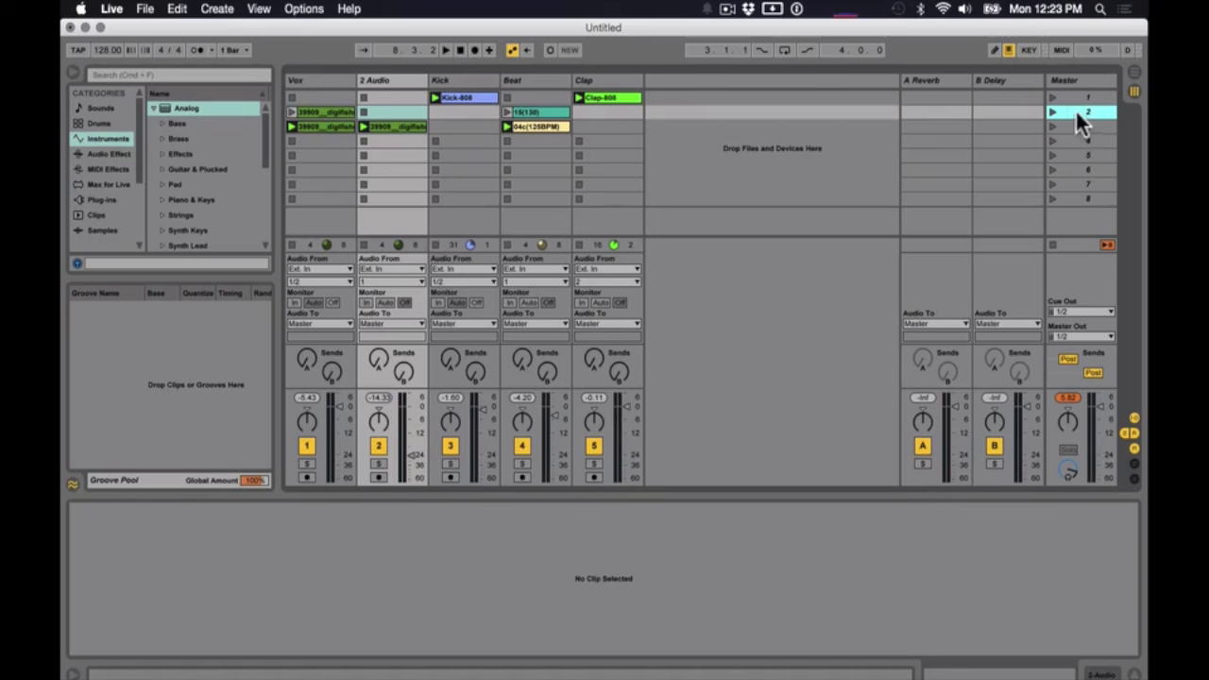
click(1084, 98)
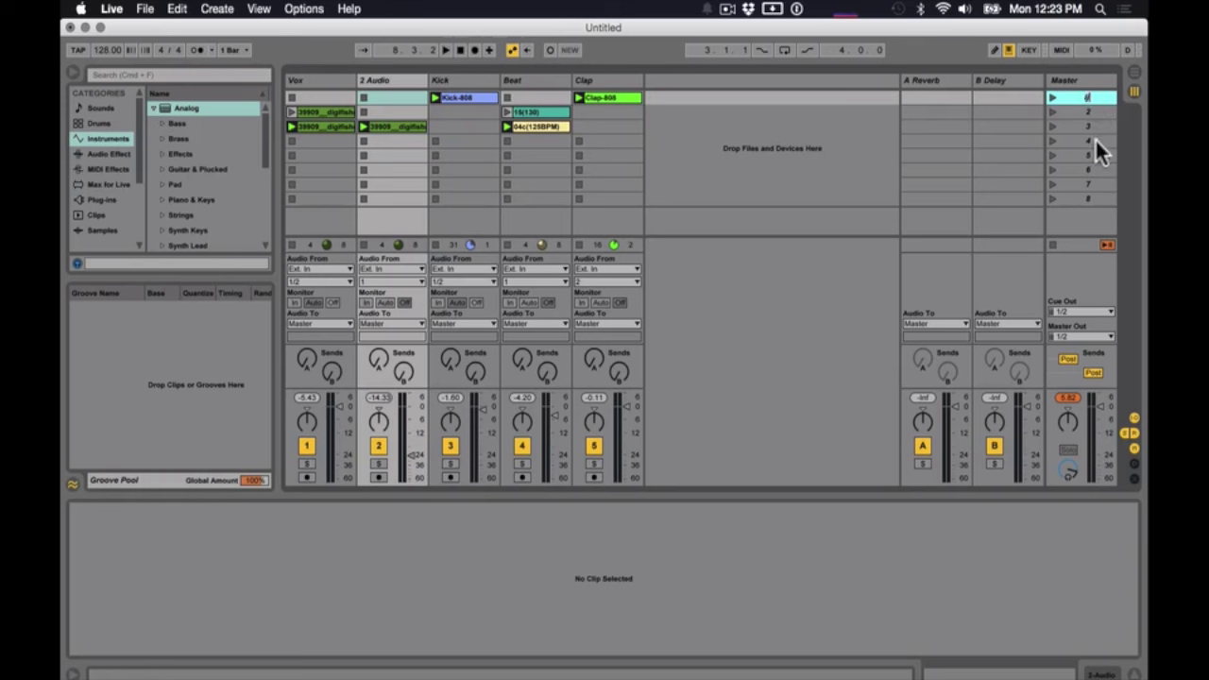
text(Intro)
key(Tab)
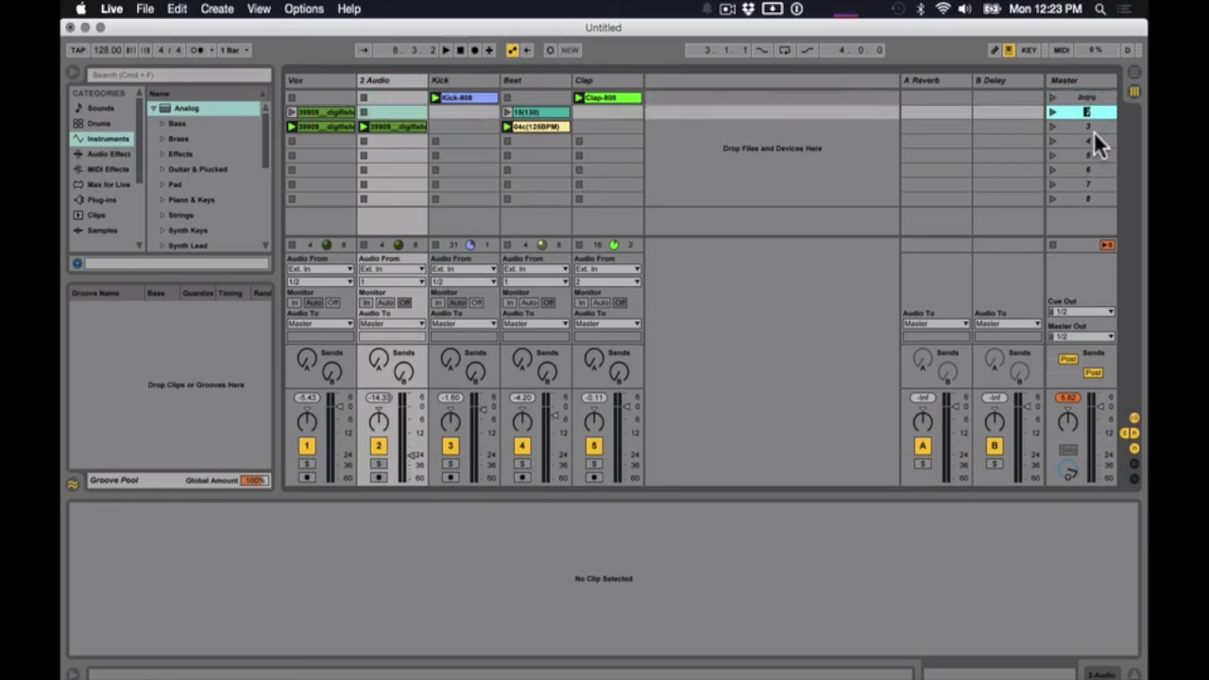
text(Vox1)
key(Tab)
text(V)
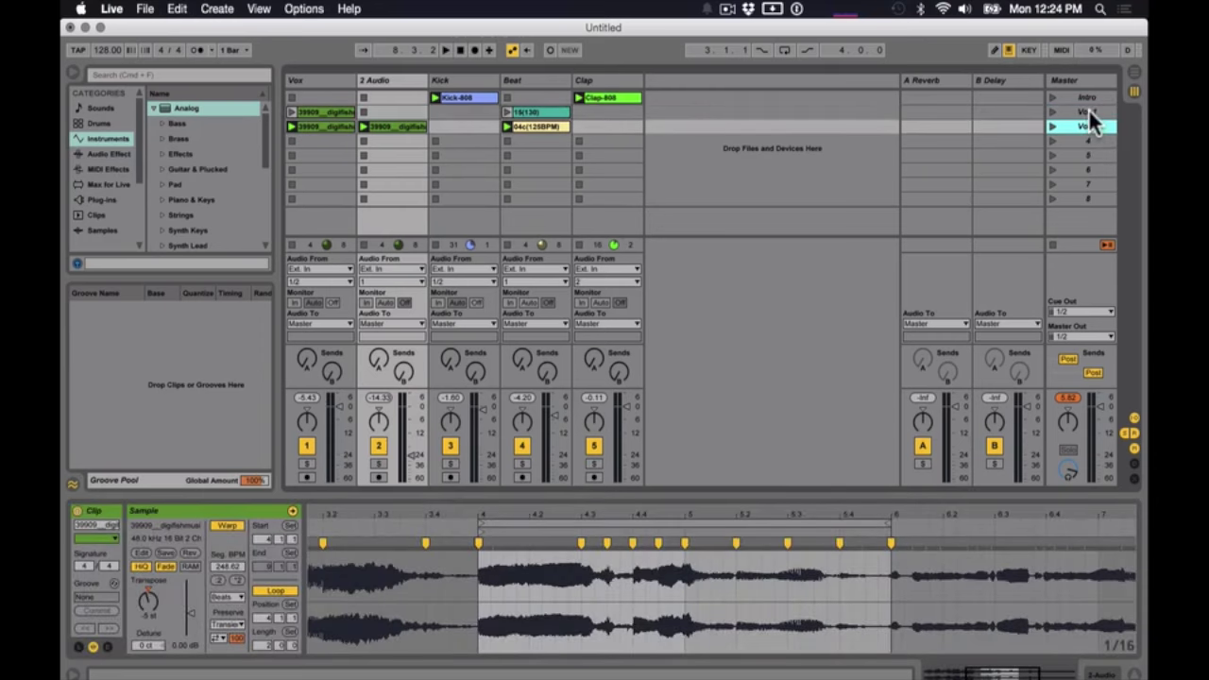
Rename the second scene as Vox1 90bpm.
click(1090, 112)
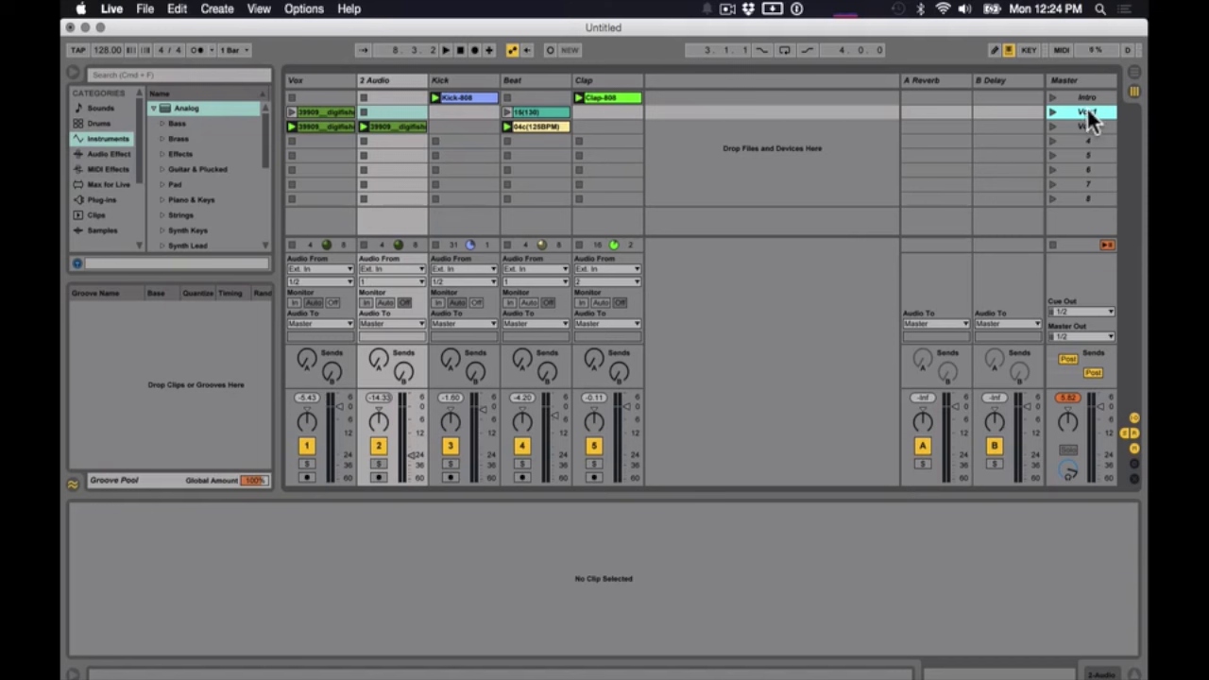
key(super+r)
text(Ver)
key(Return)
text(90)
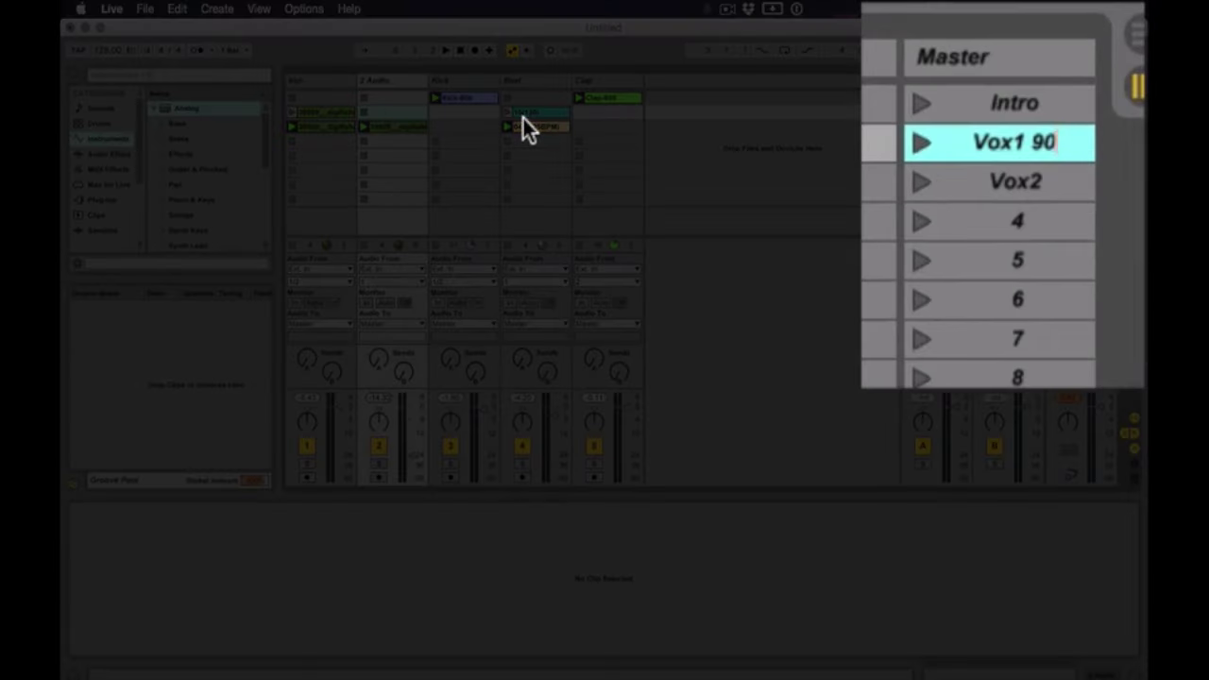
text(bpm)
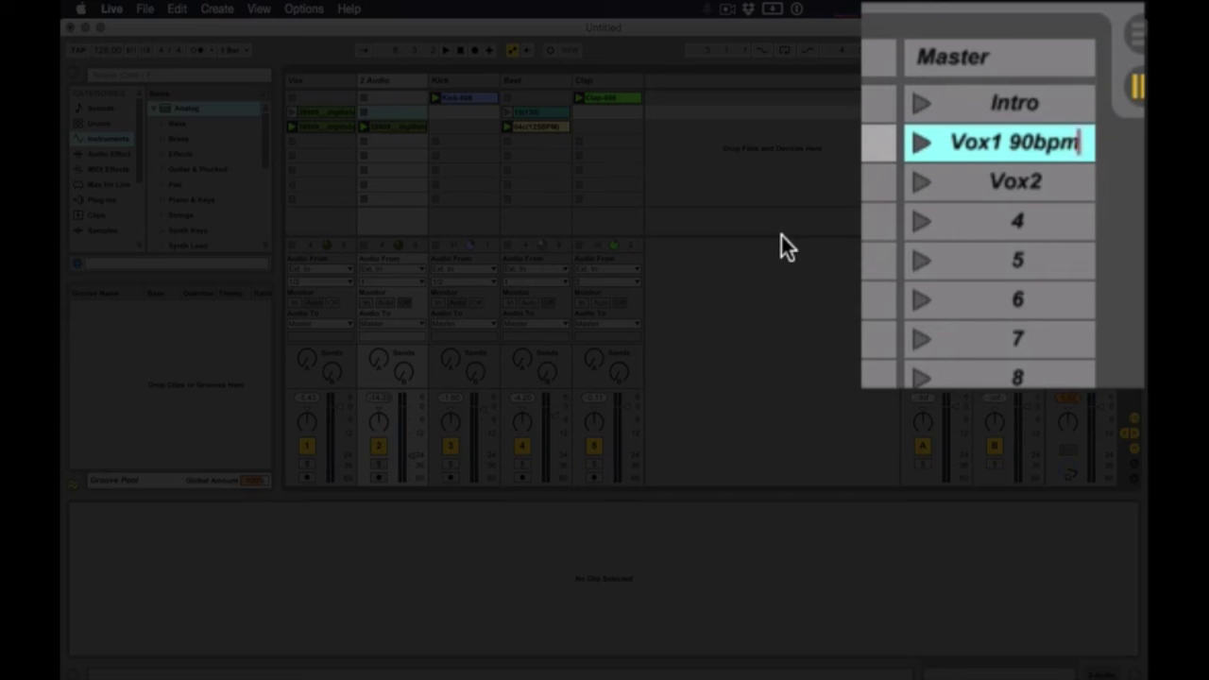
key(Return)
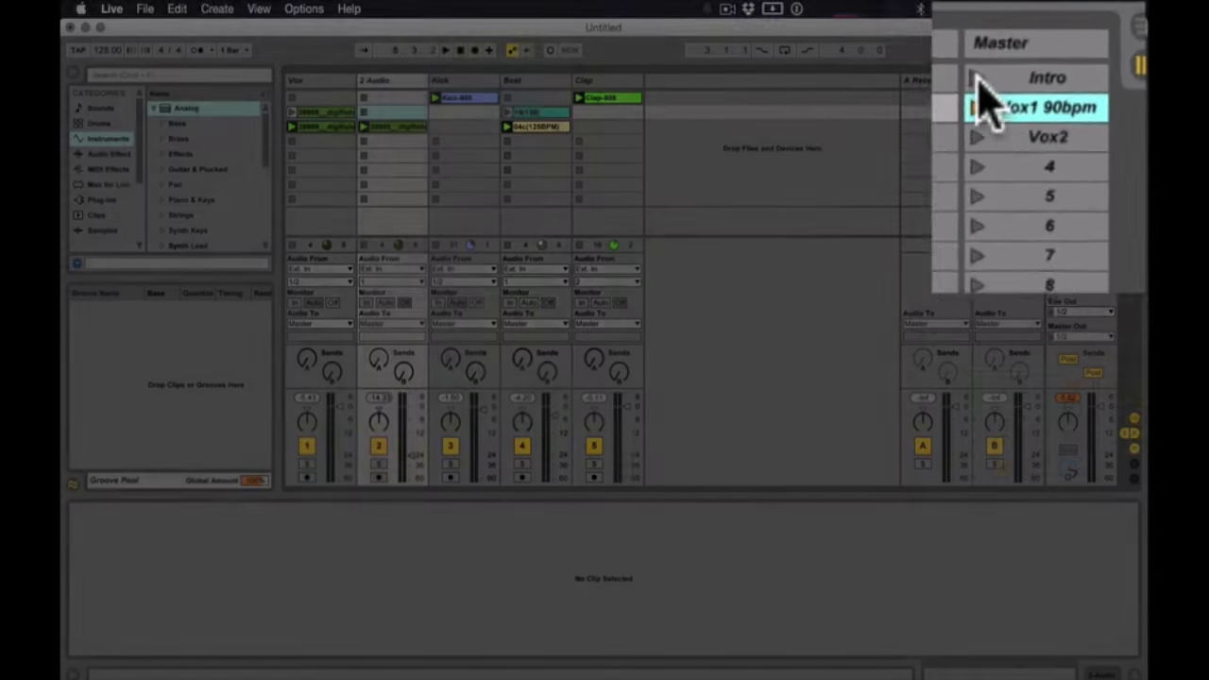
Launch the Intro scene and shorten the second scene's name back to Vox1 by removing its tempo.
click(1051, 96)
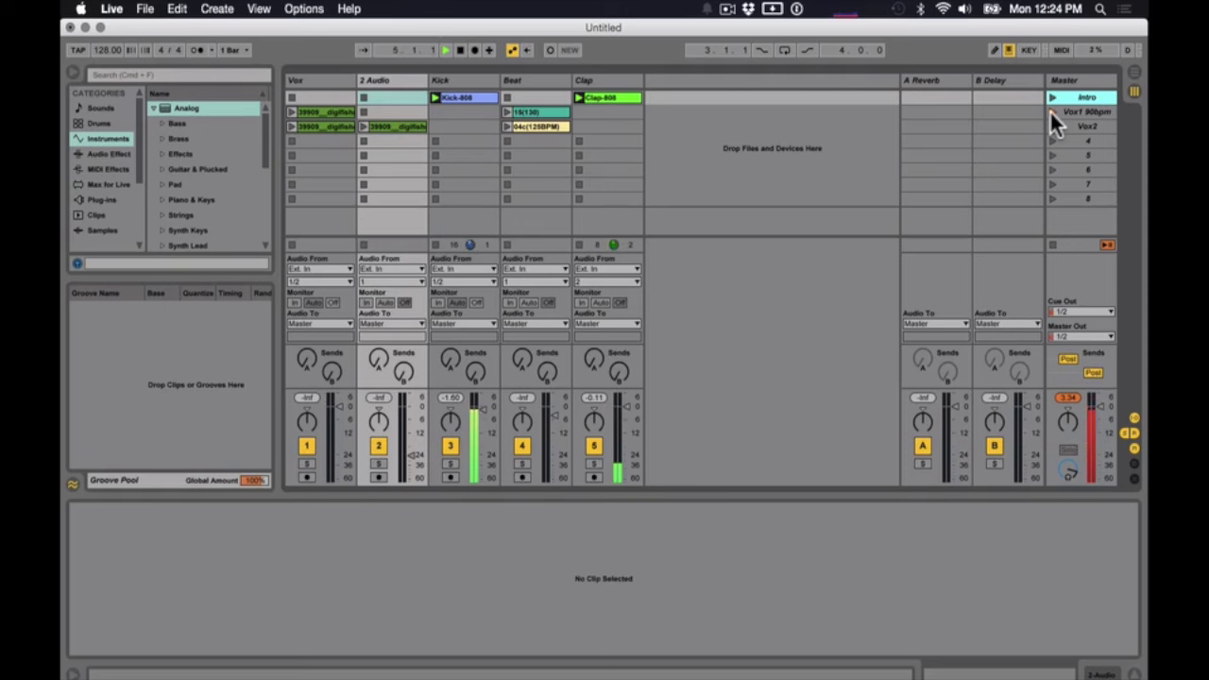
click(1086, 113)
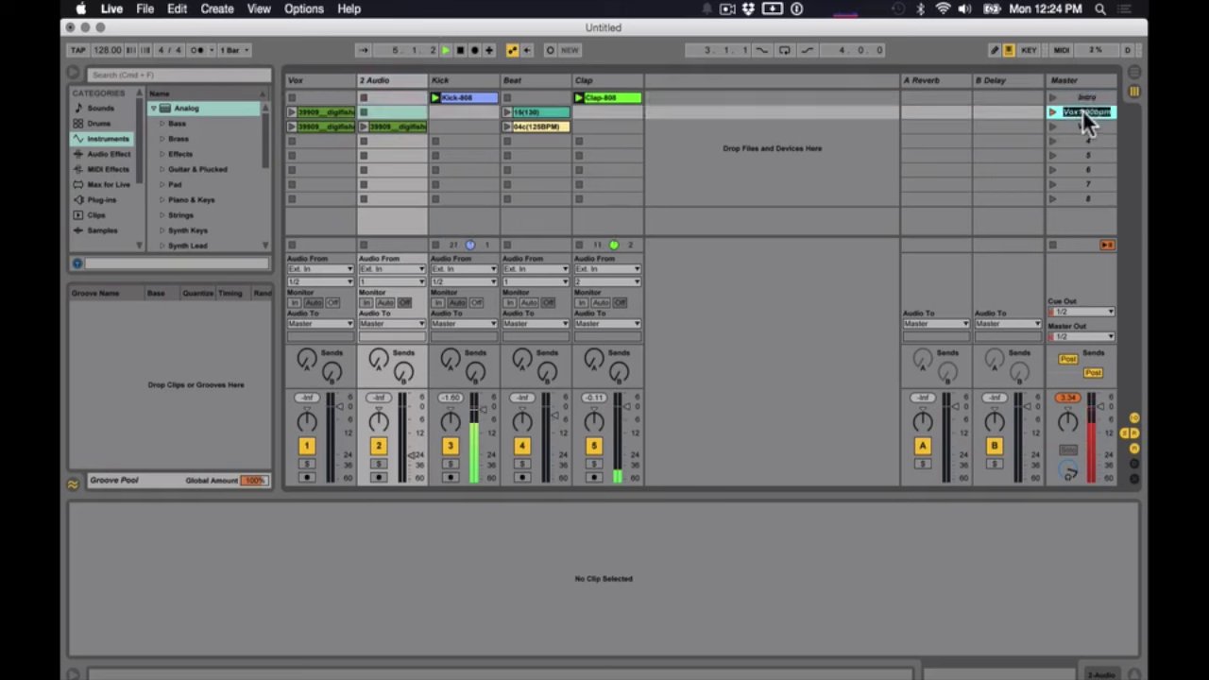
key(BackSpace)
key(BackSpace)
key(BackSpace)
key(BackSpace)
key(BackSpace)
key(BackSpace)
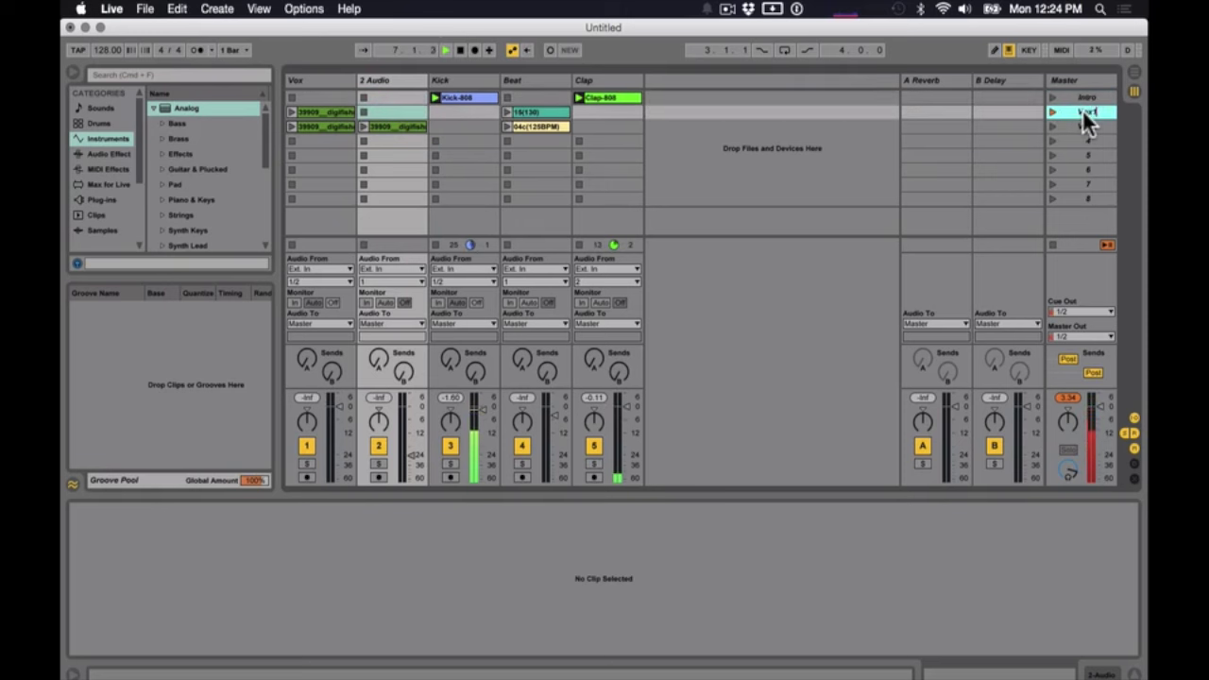
Rename the third scene as Vox2 90bpm so it carries its own tempo.
key(Tab)
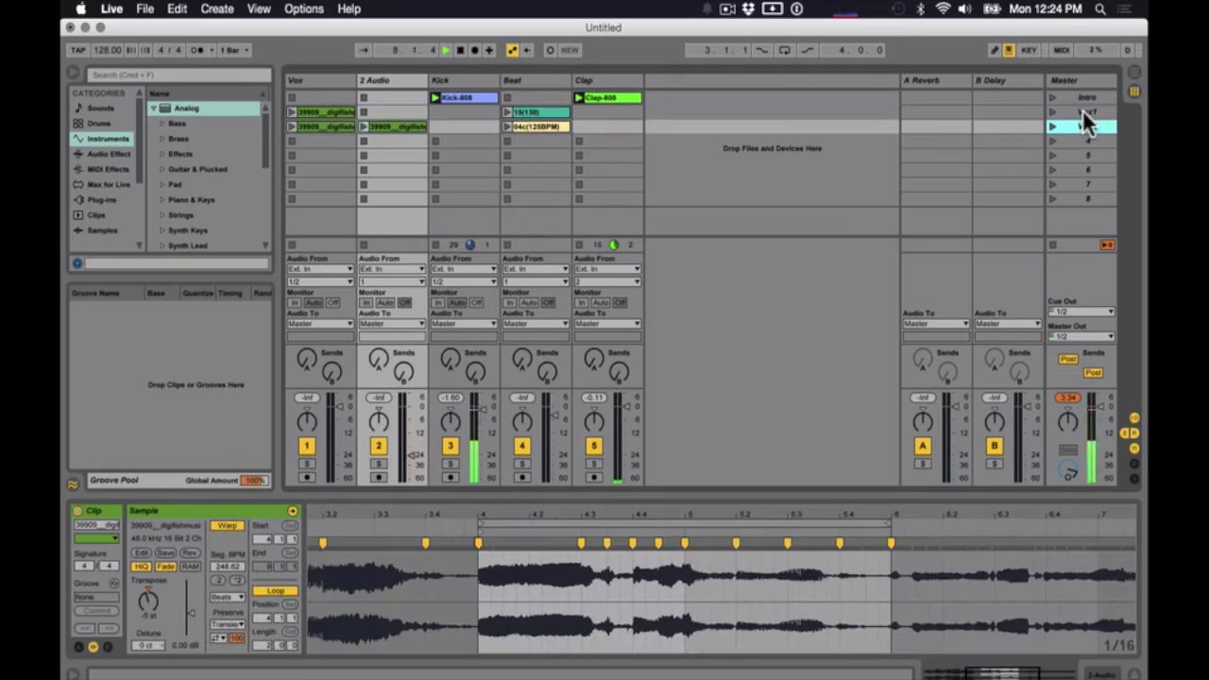
text(Vox2)
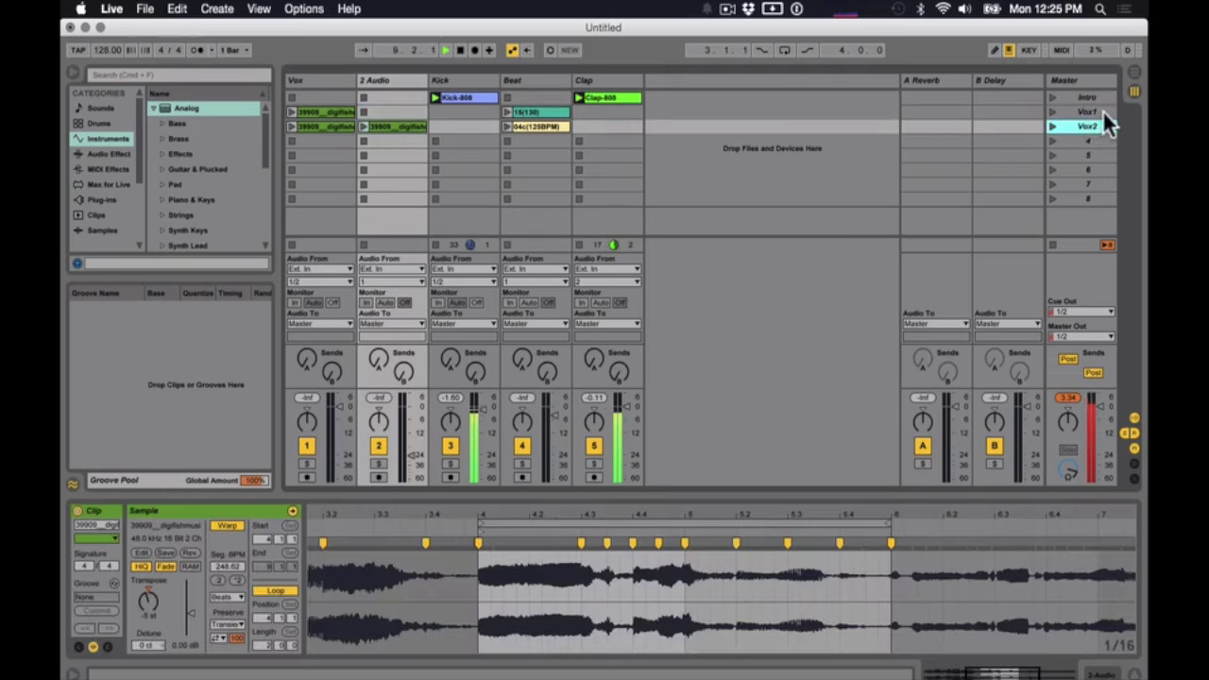
key(super+r)
key(Right)
text(90bp)
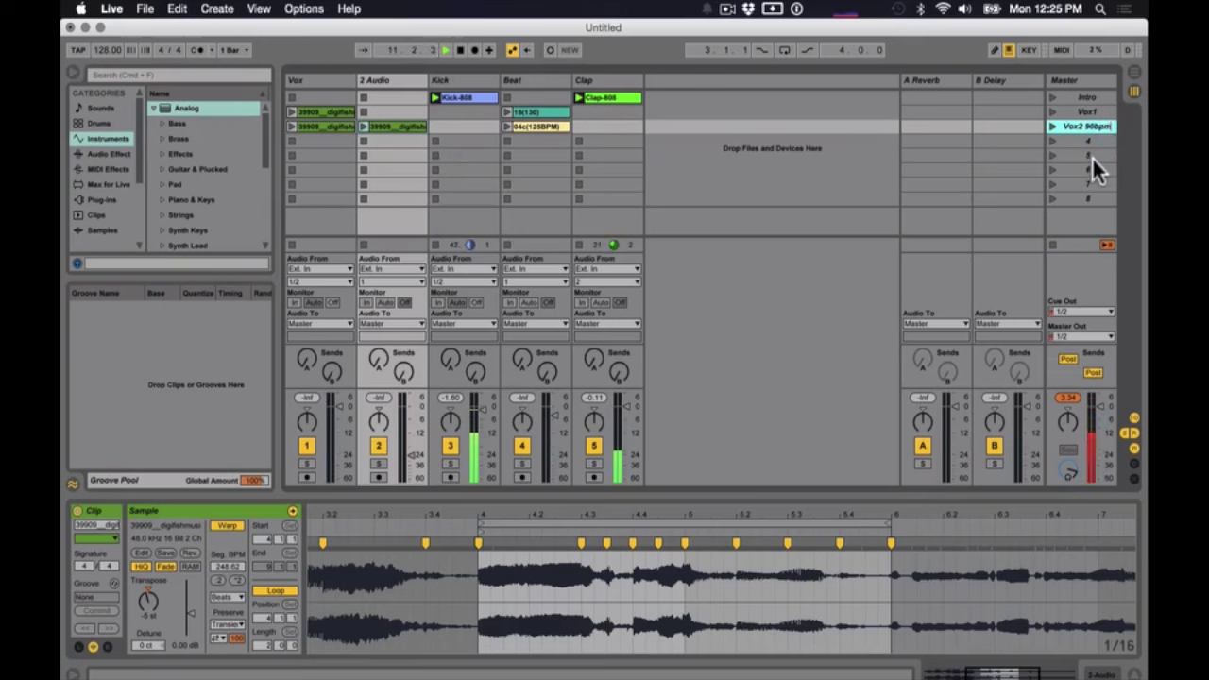
Play the Vox1 scene followed by the Vox2 90bpm scene to compare their tempos, and stop playback.
click(1052, 112)
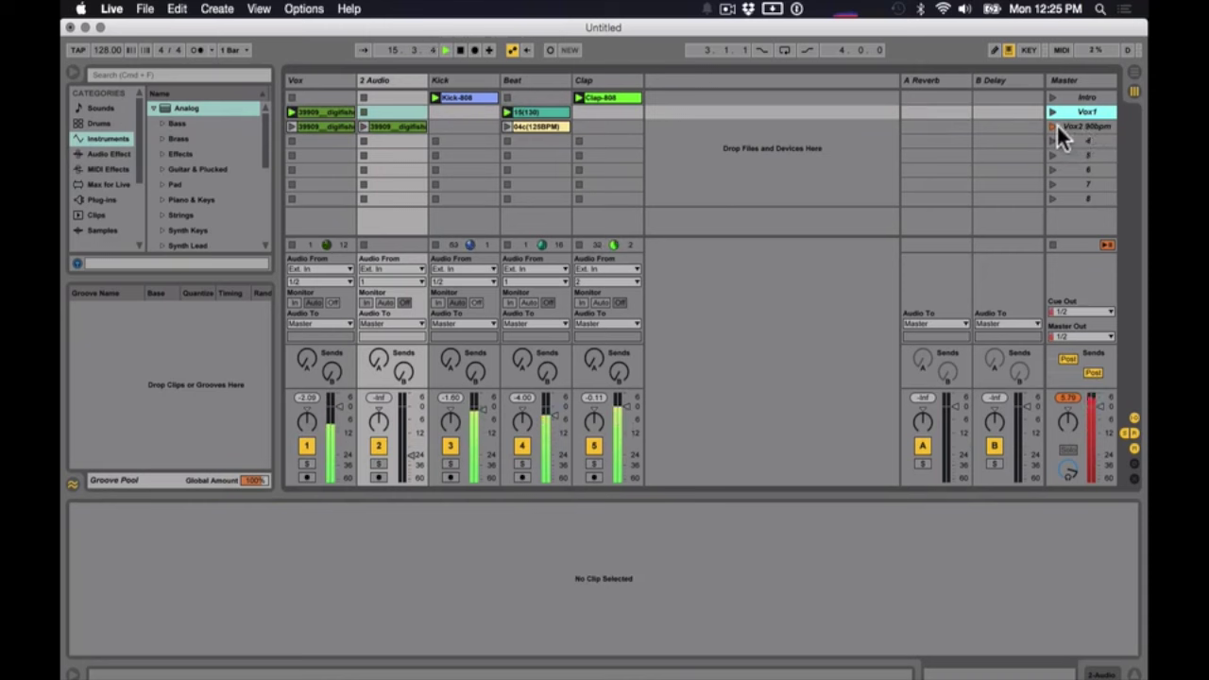
click(1053, 123)
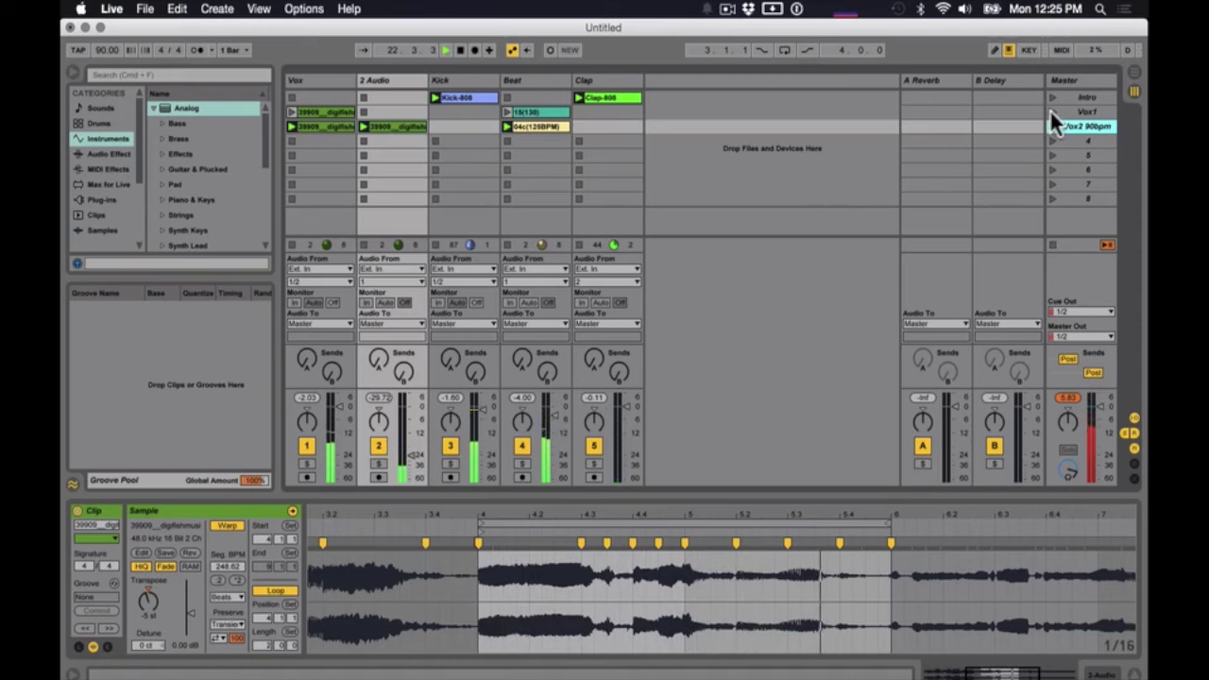
key(space)
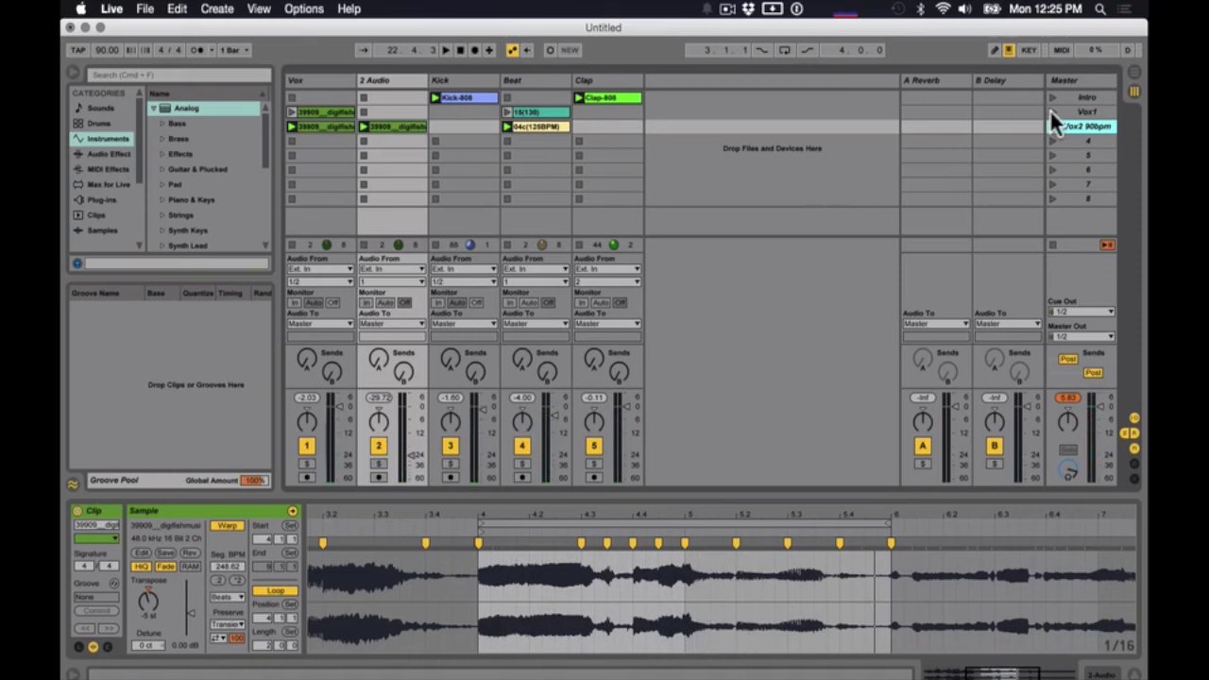
Play the Vox2 90bpm scene again and lower the Master track volume.
click(1084, 112)
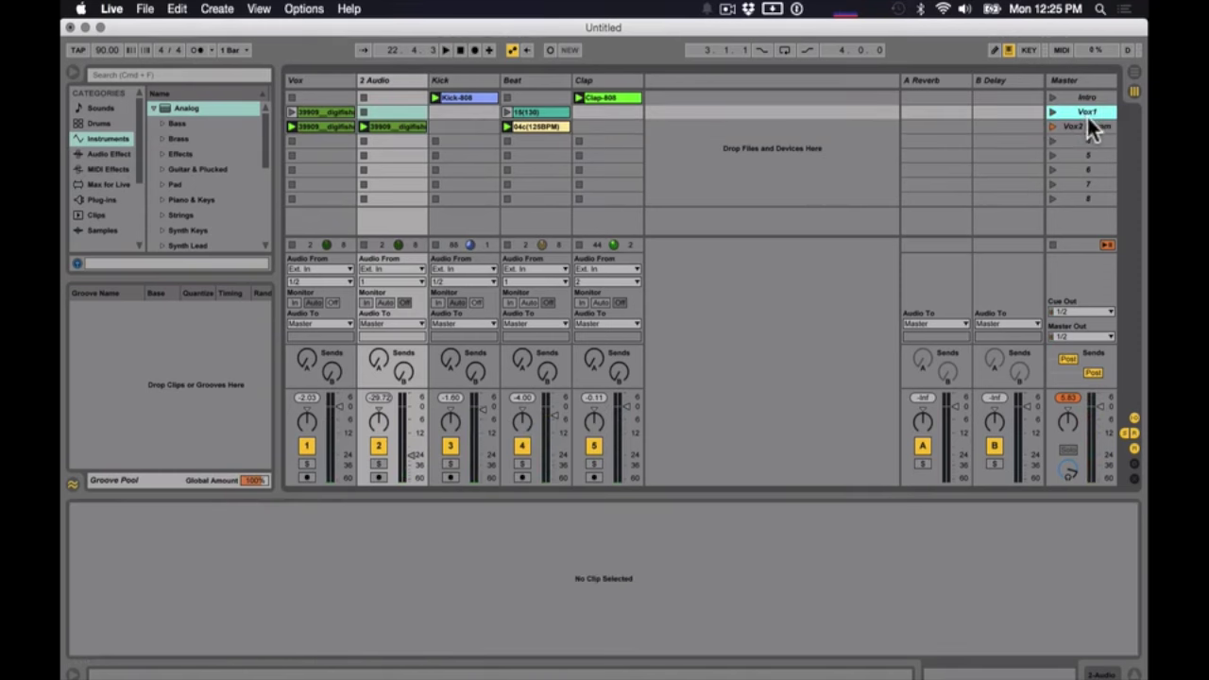
click(1098, 126)
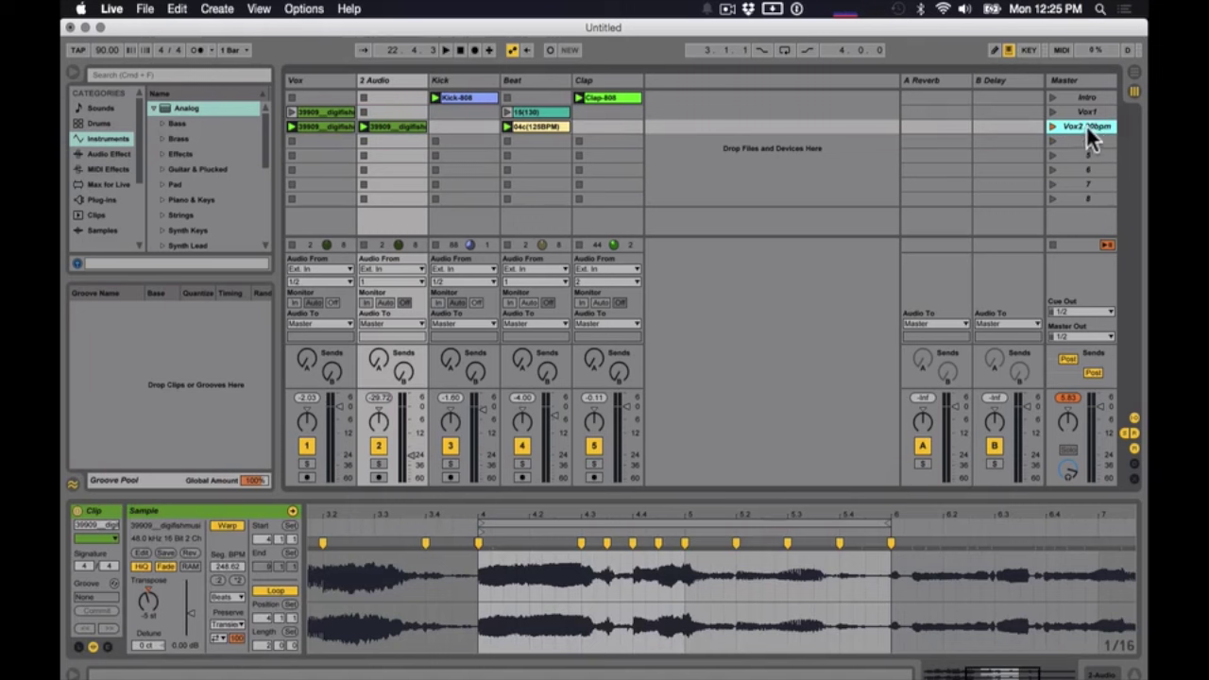
click(1072, 124)
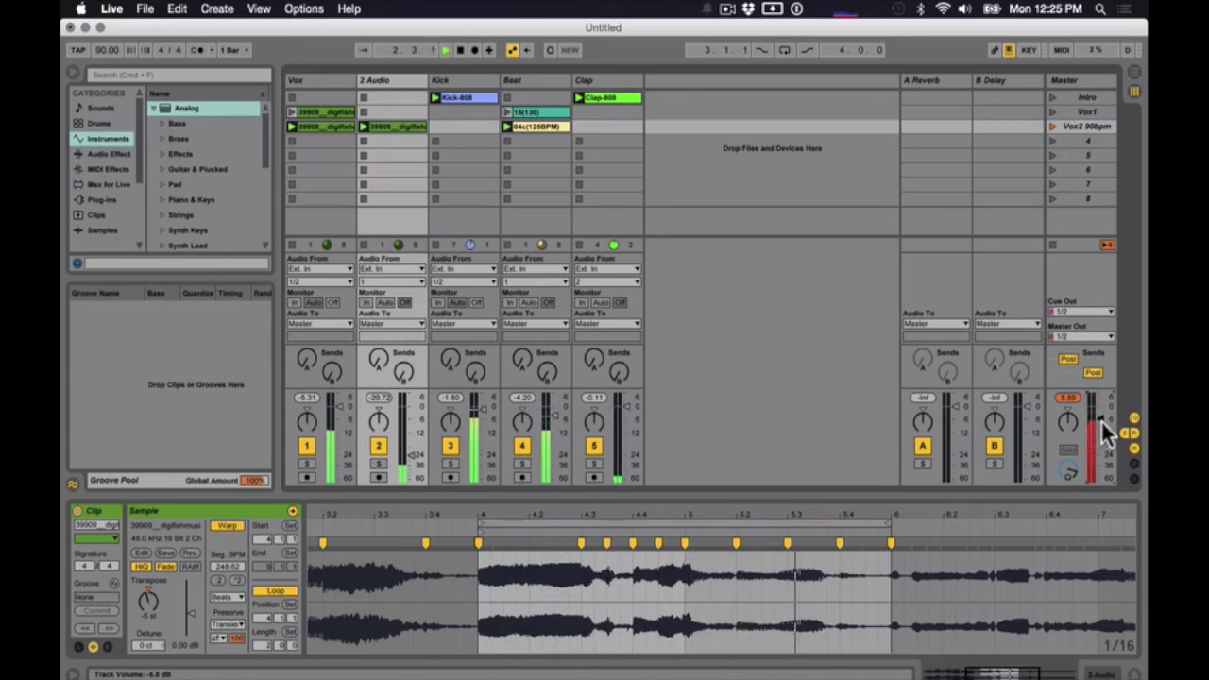
Rename the second scene as Vox1 128bpm and check it against its neighbouring scenes.
click(1086, 112)
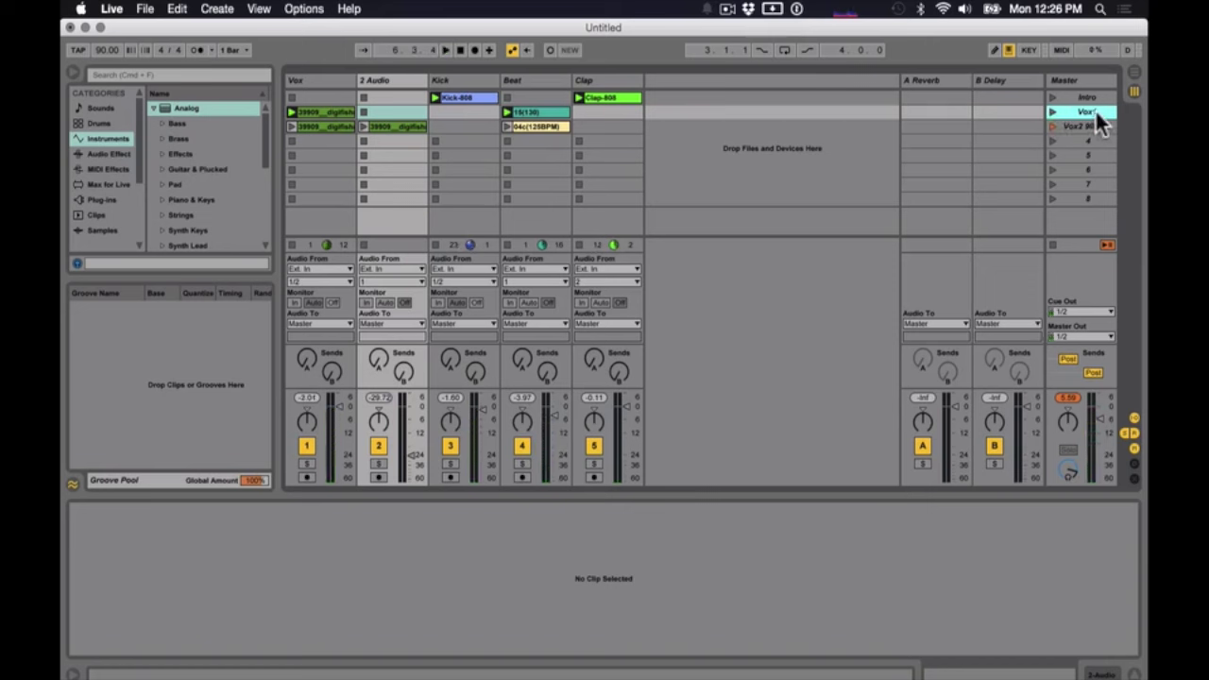
text(1 128bpm)
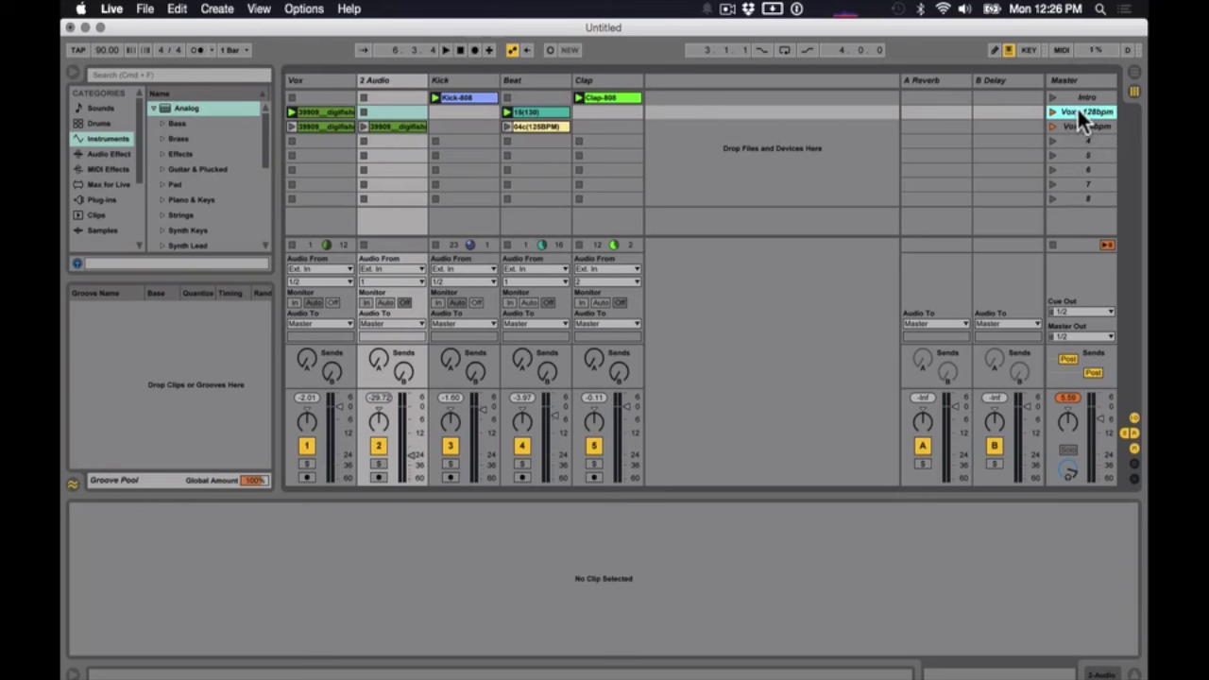
click(1084, 100)
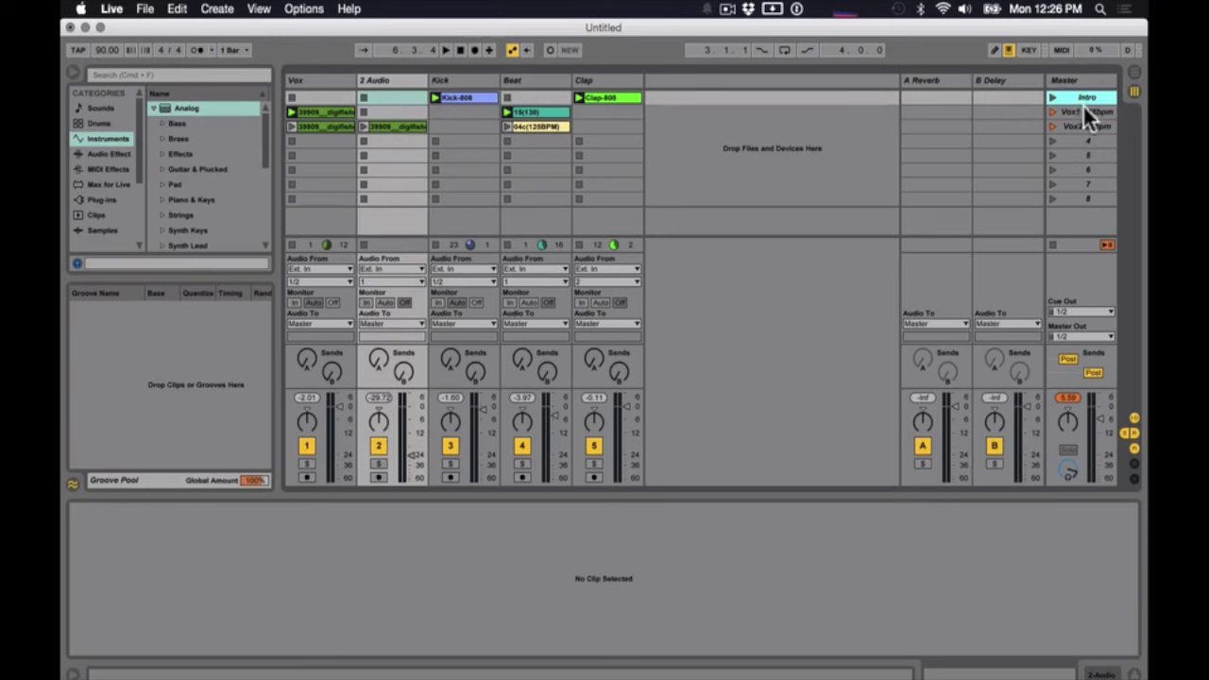
click(1095, 113)
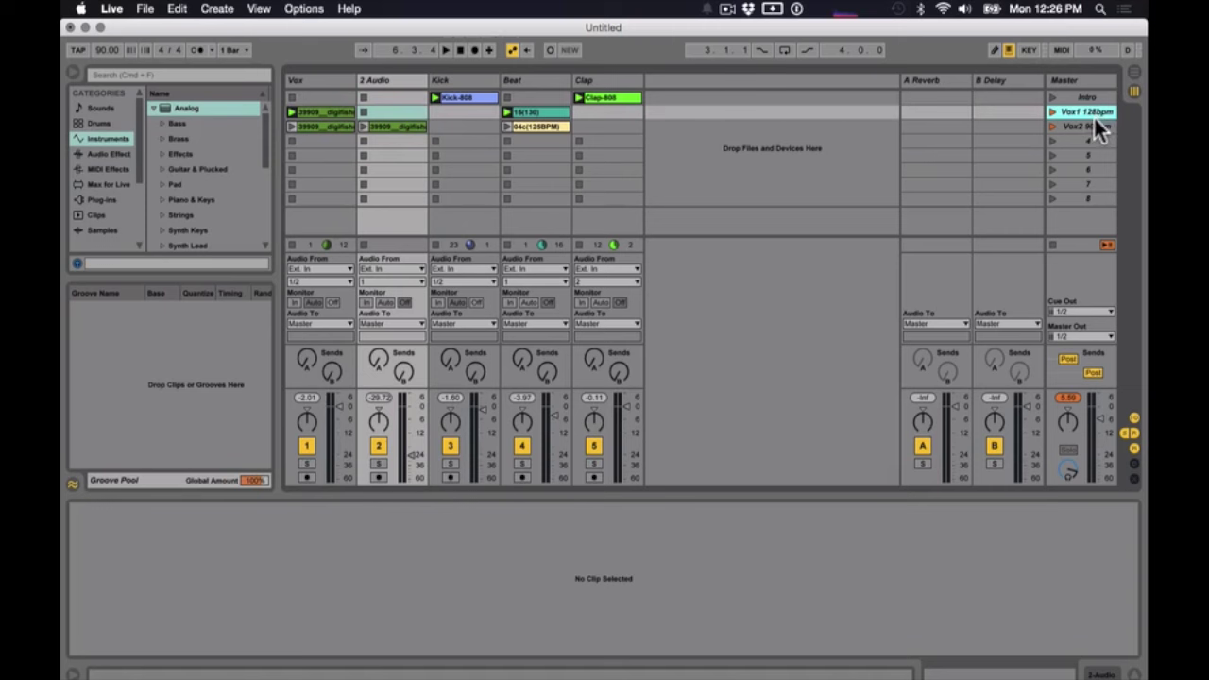
click(1094, 127)
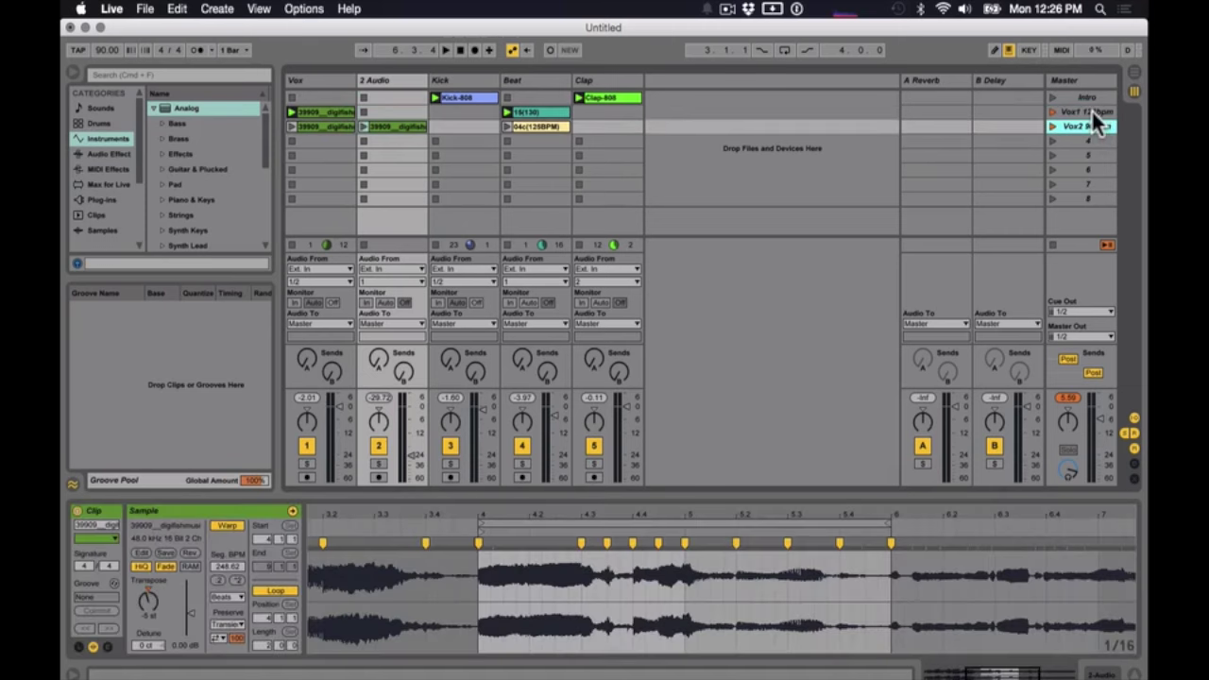
click(1095, 112)
click(1093, 127)
click(1095, 112)
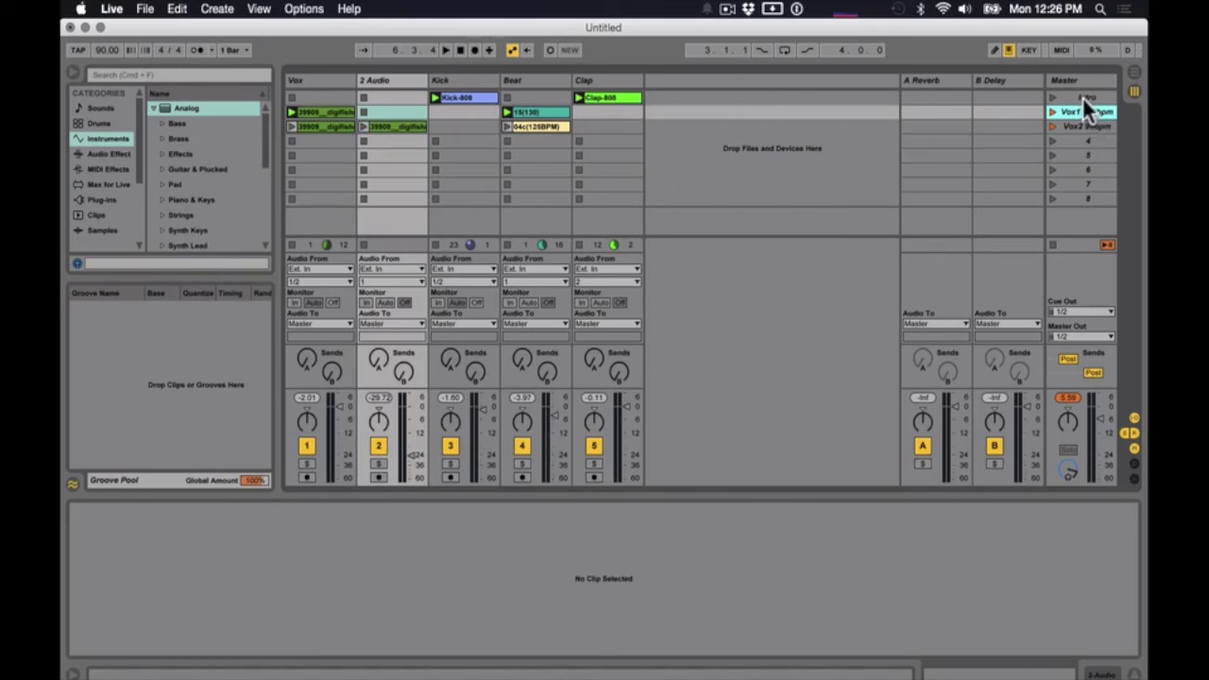
Rename the first scene as Intro 128bpm and review the two scenes below it.
click(1087, 98)
key(super+r)
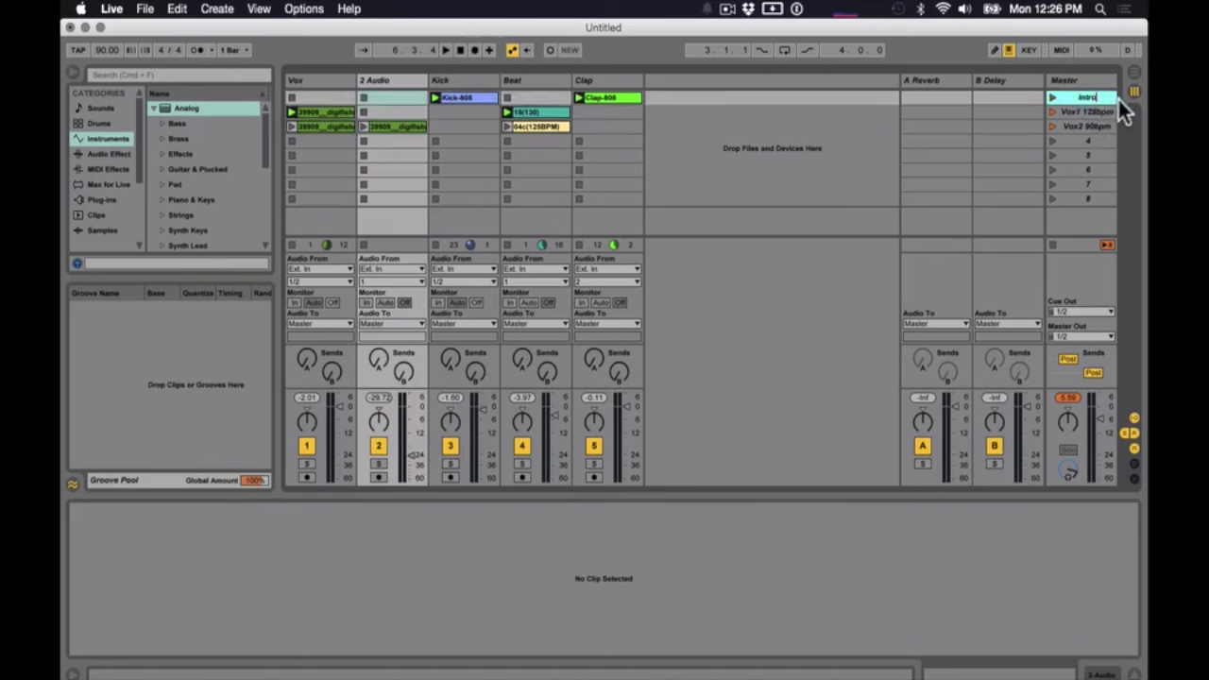
text(Intro 128bpm)
key(Return)
click(1077, 113)
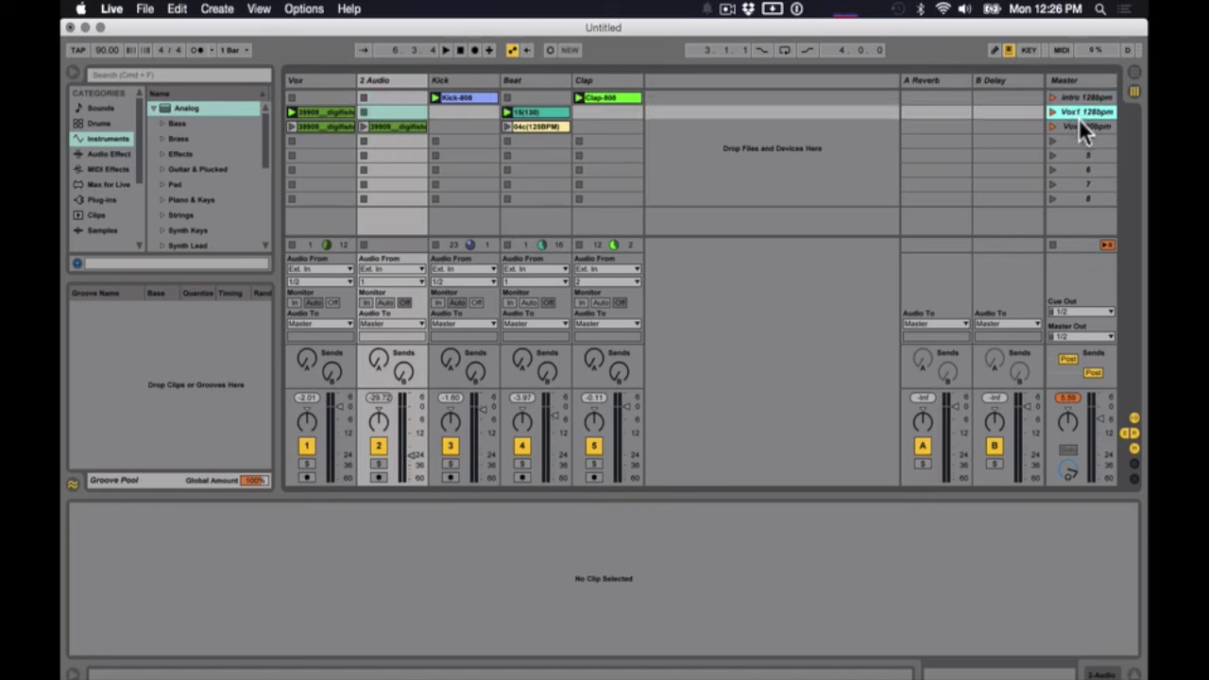
click(1088, 127)
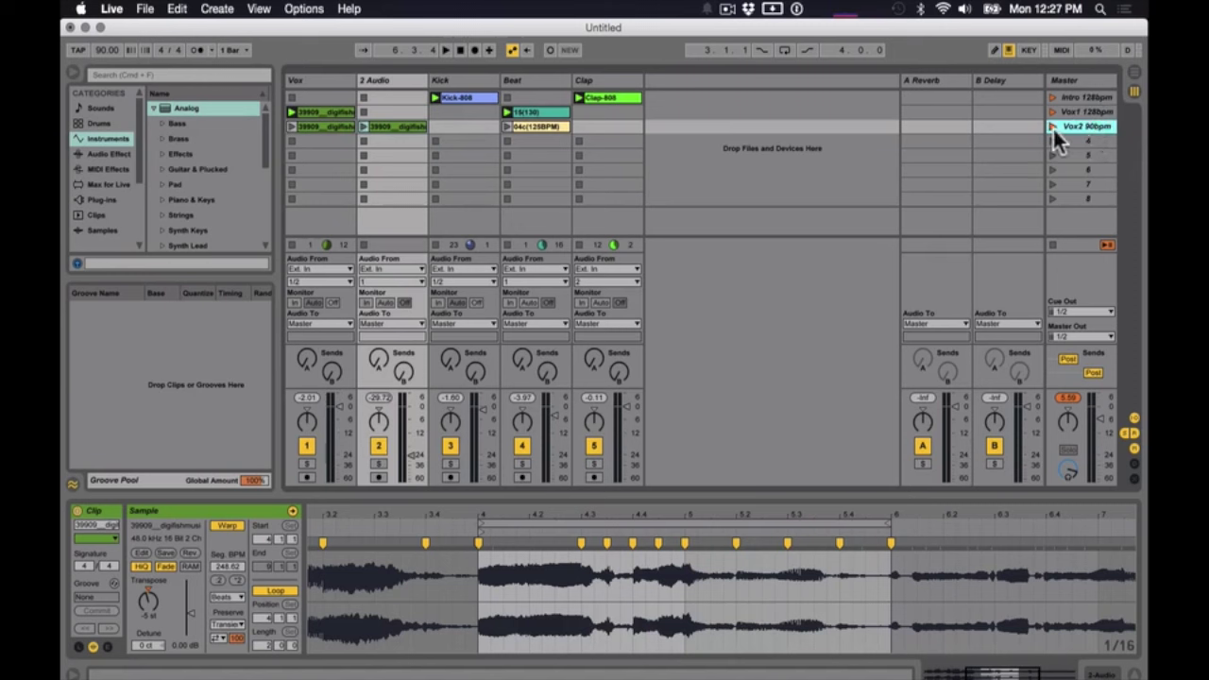
Launch the Intro, Vox2 and Vox1 scenes in turn, twice through, to test the tempo switching, and stop playback.
click(1051, 96)
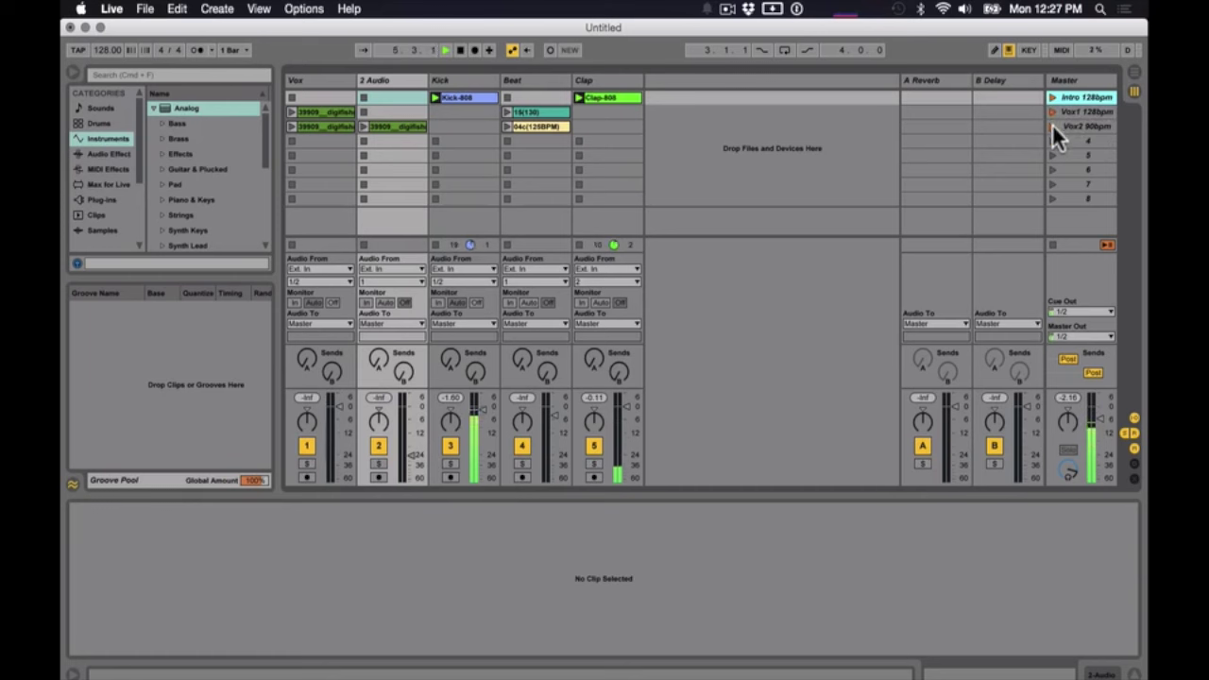
click(1053, 125)
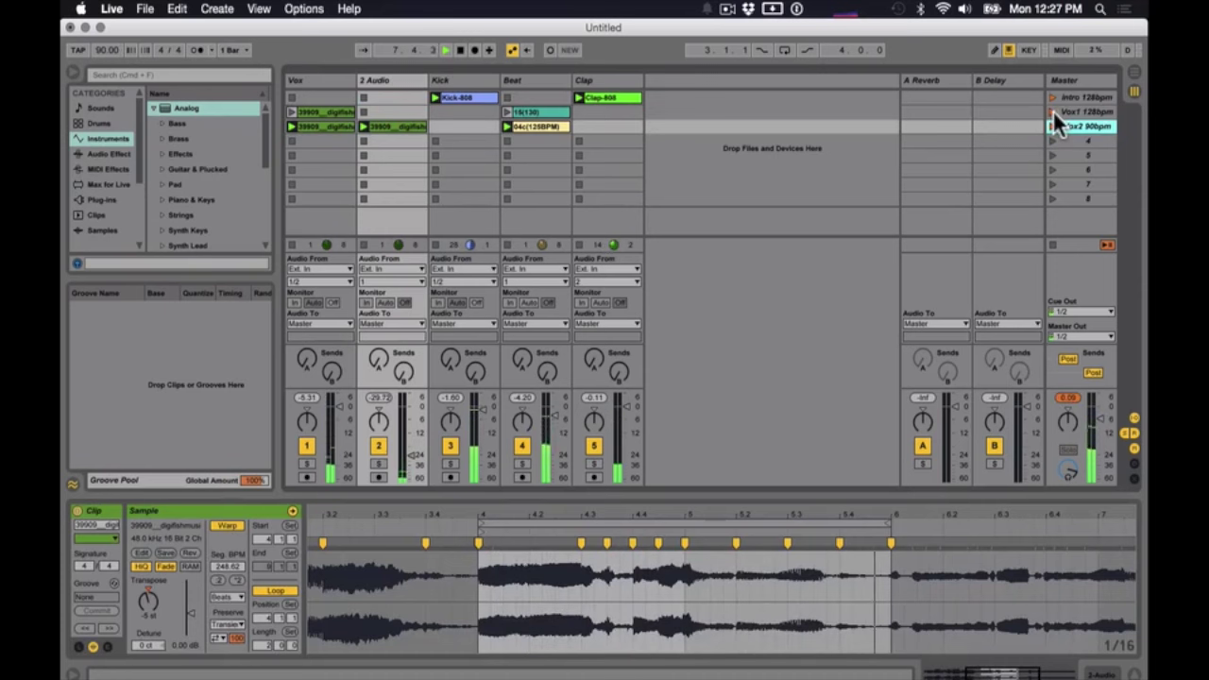
click(1052, 112)
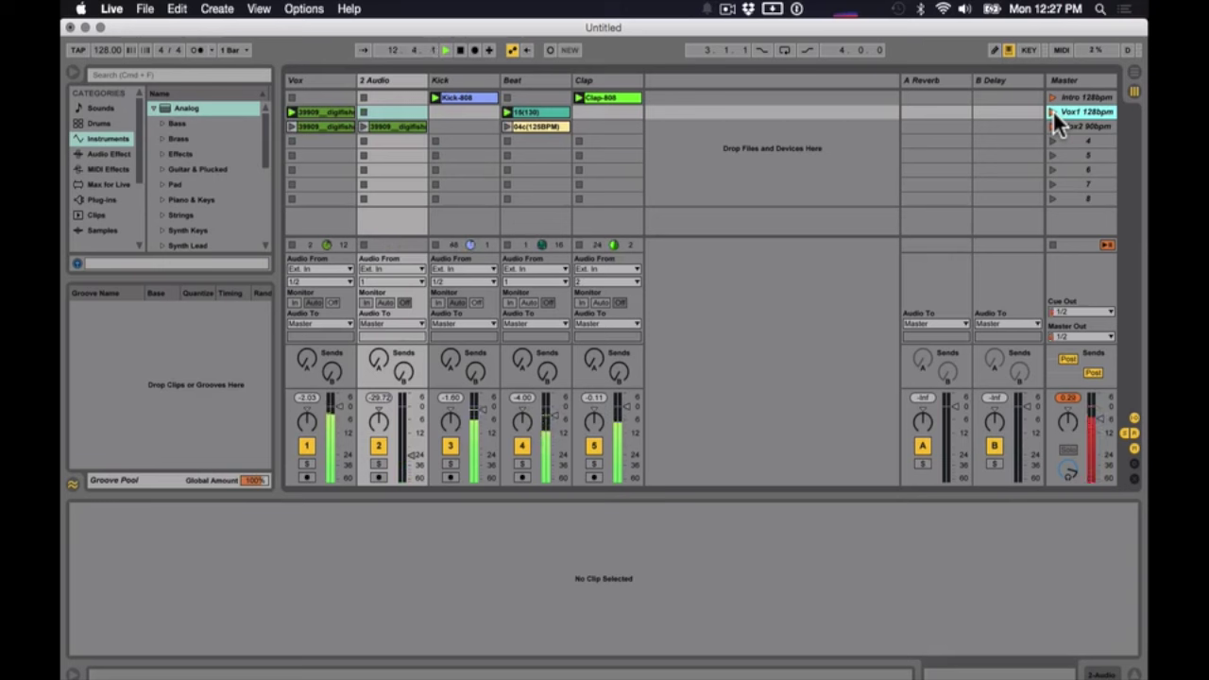
click(1052, 97)
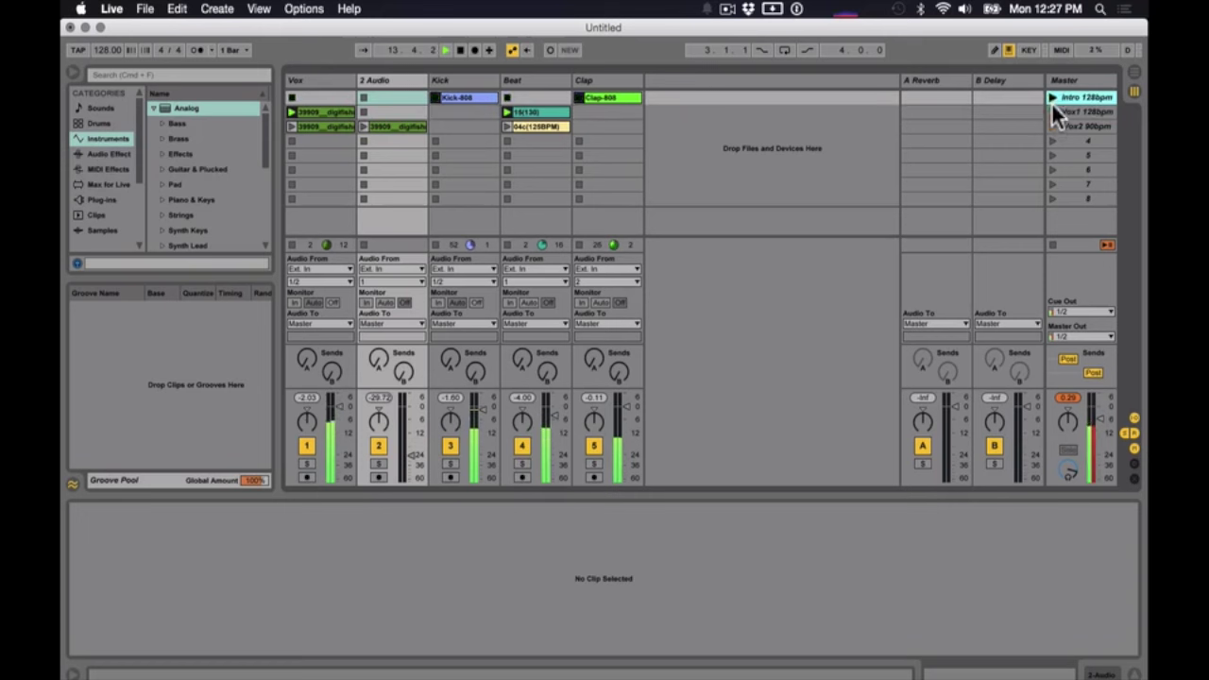
click(1053, 125)
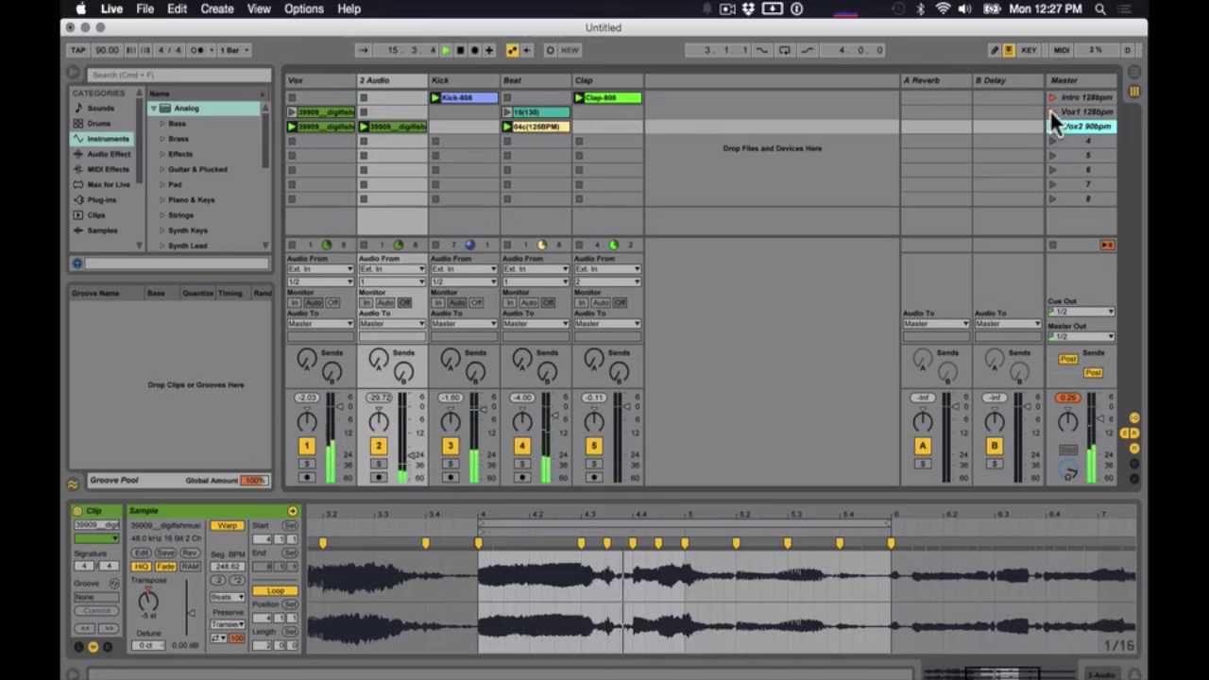
click(1051, 111)
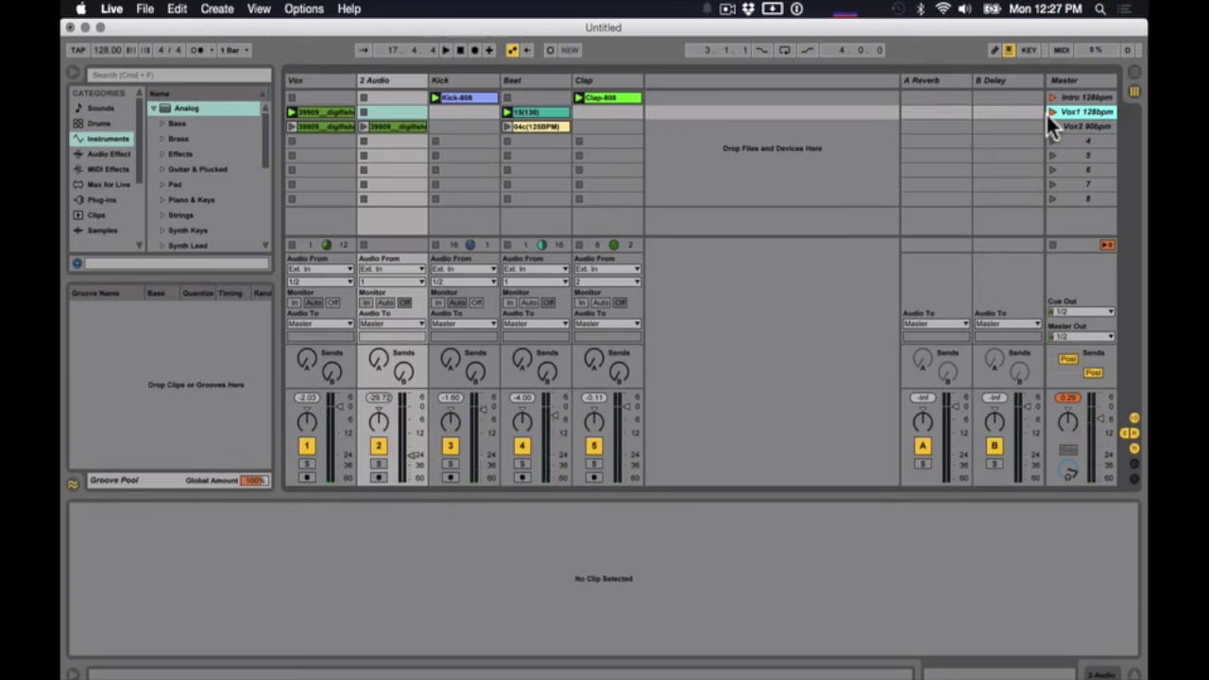
Inspect the Beat clip in the third scene, and launch Vox2 90bpm and Vox1 128bpm while checking the song tempo.
click(555, 125)
click(1097, 124)
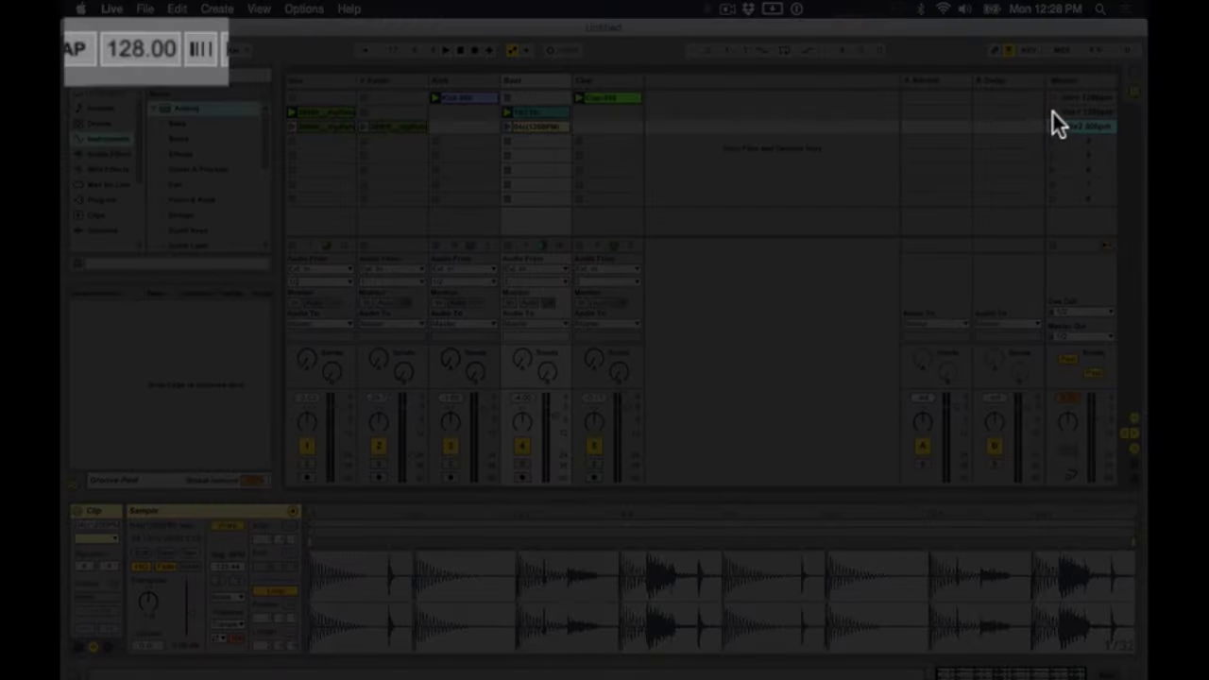
click(1053, 125)
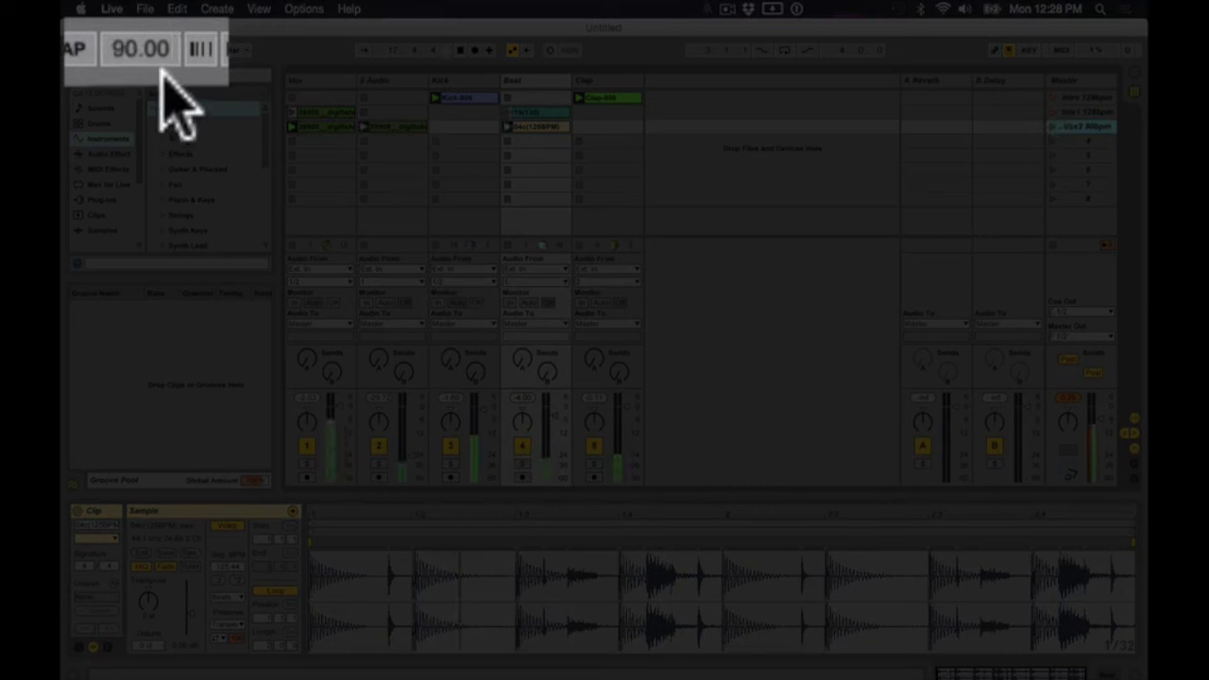
click(1054, 112)
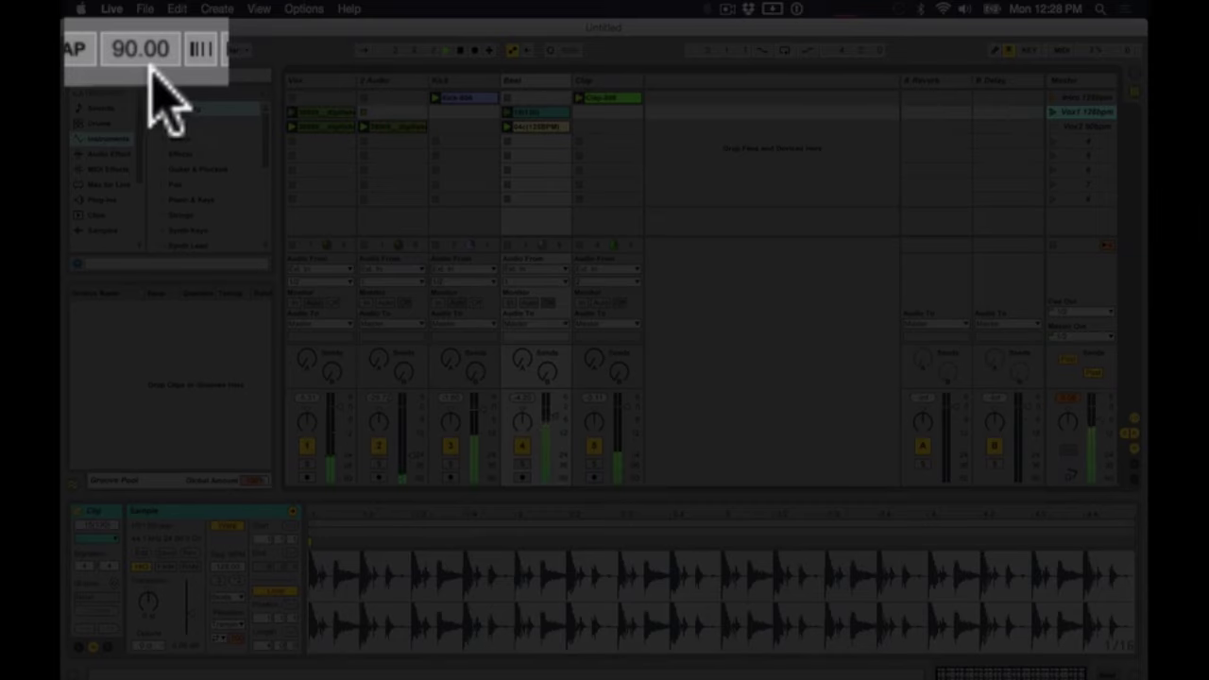